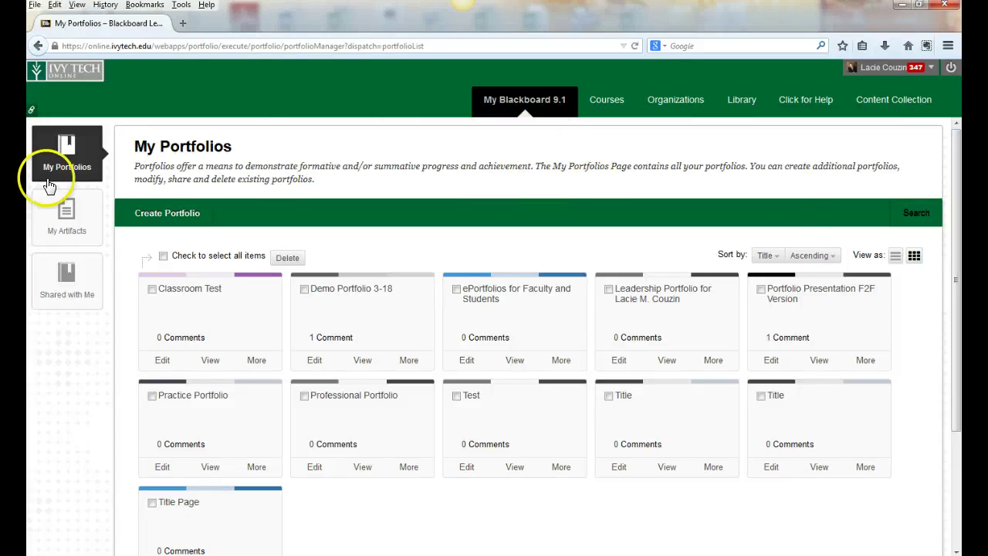
Create a portfolio titled "Sample Portfolio" with an empty description, available and with private comments, and decline the introductory tour
{"action": "left_click", "coordinate": [139, 216]}
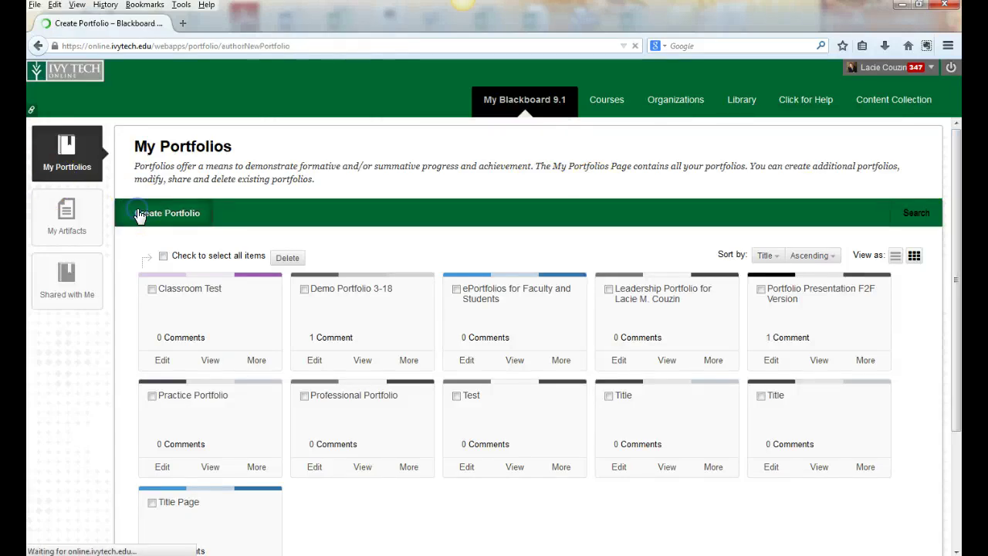
{"action": "left_click", "coordinate": [236, 284]}
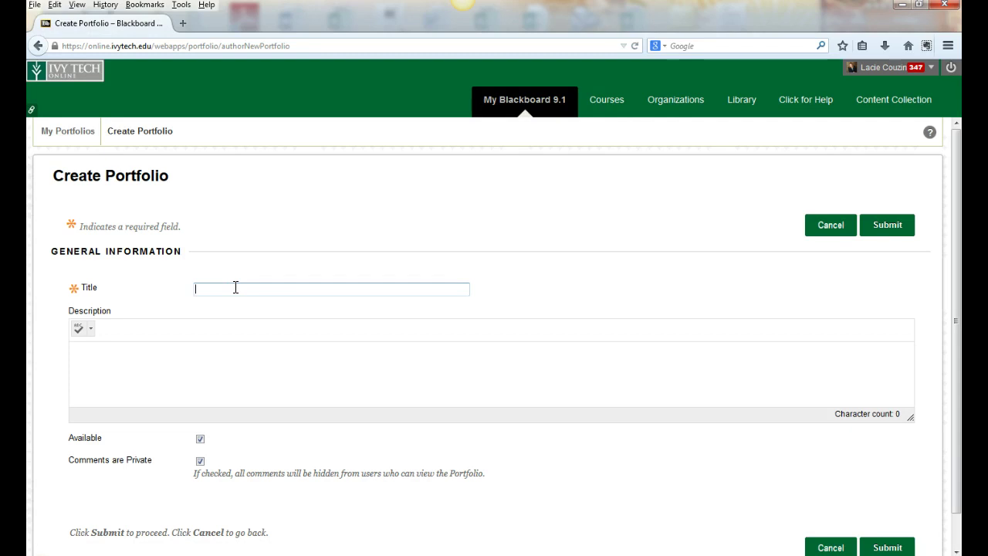
{"action": "type", "text": "Sample Portfolio"}
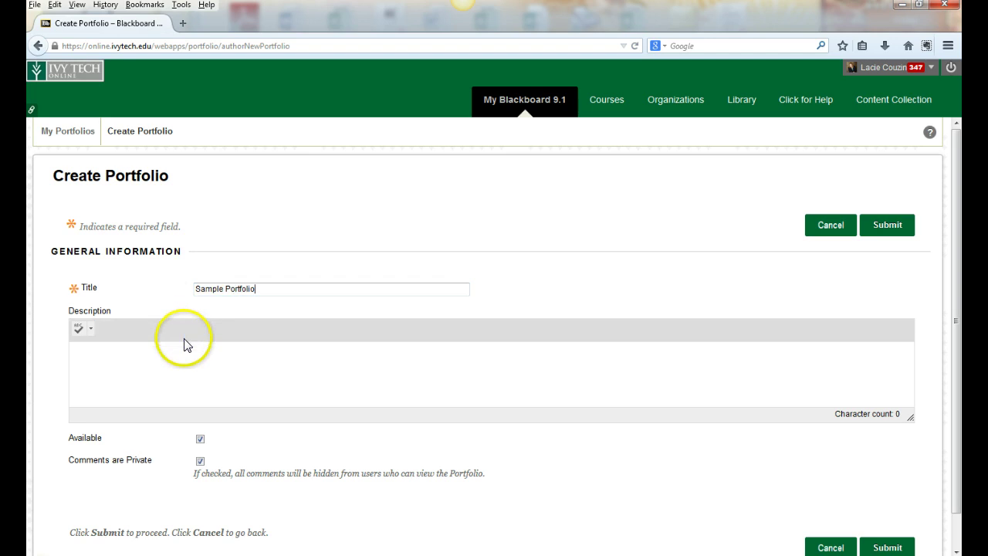
{"action": "left_click", "coordinate": [183, 373]}
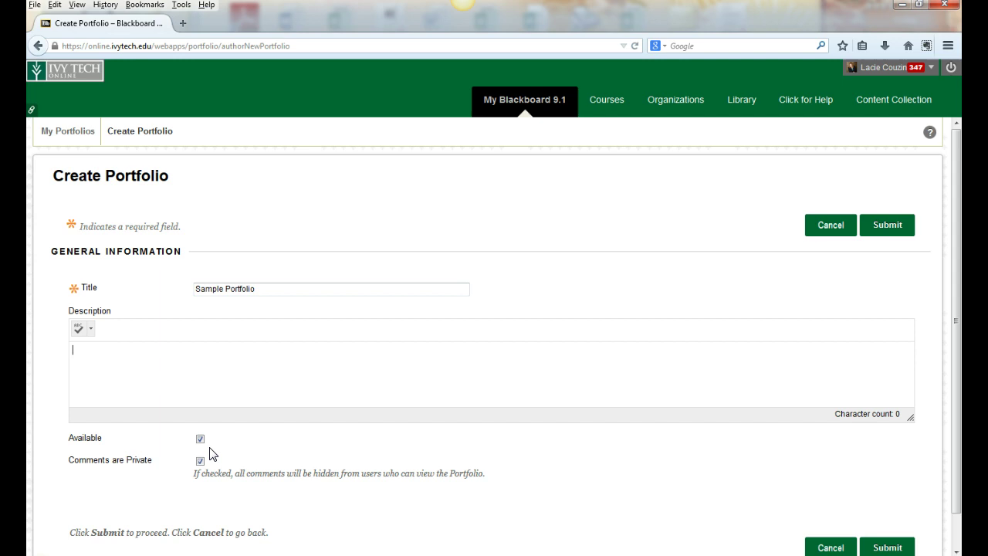
{"action": "left_click", "coordinate": [201, 467]}
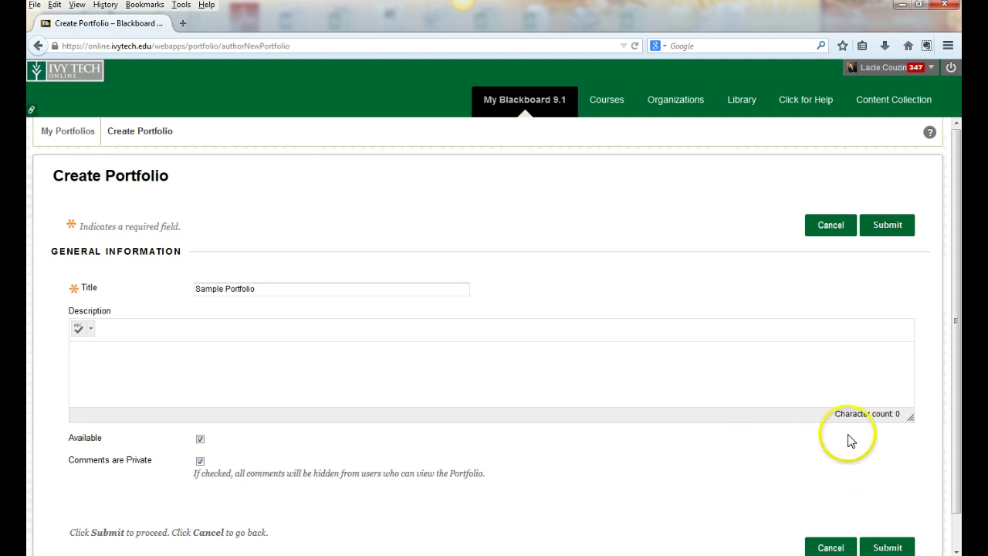
{"action": "left_click", "coordinate": [883, 225]}
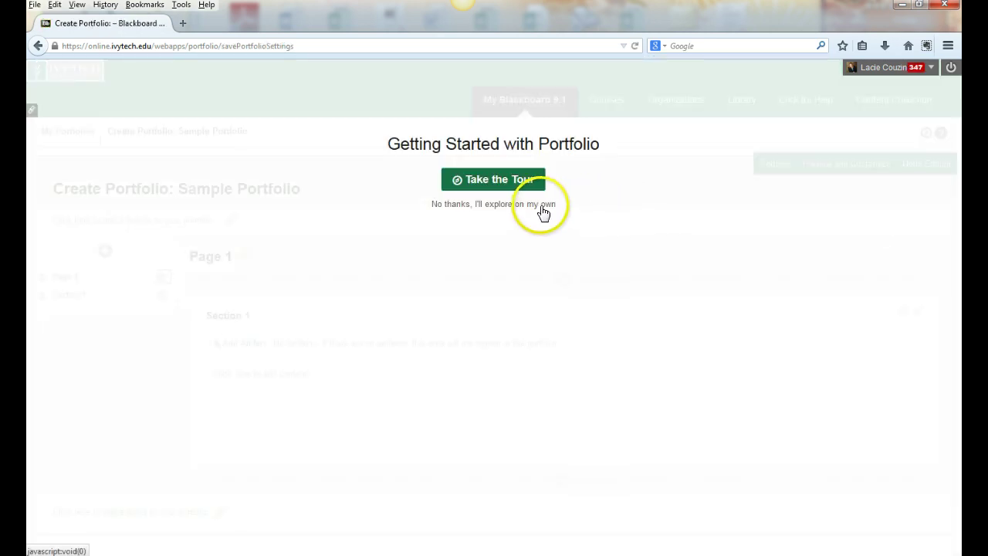
{"action": "left_click", "coordinate": [541, 204]}
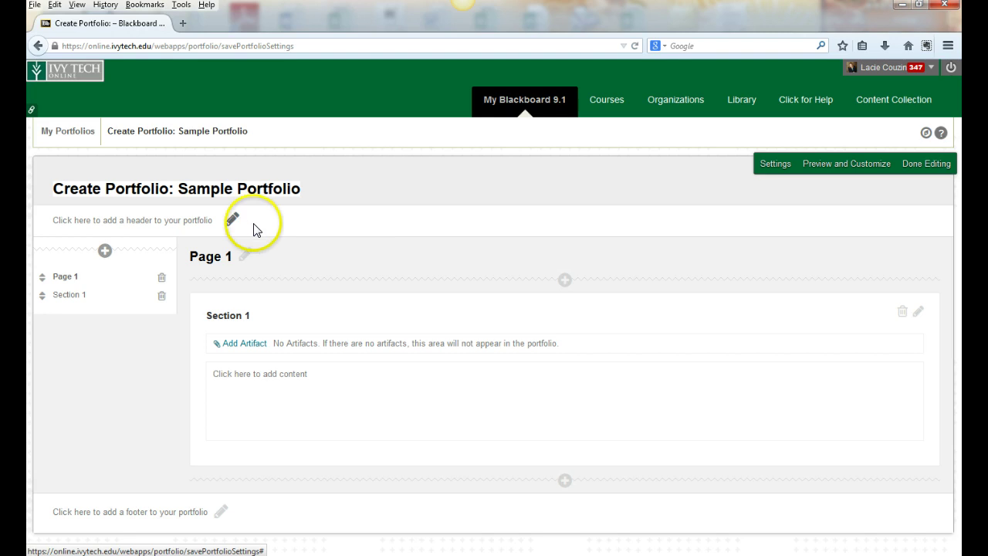
Rename the portfolio's first page as "Title Page" and save the new name
{"action": "left_click", "coordinate": [243, 258]}
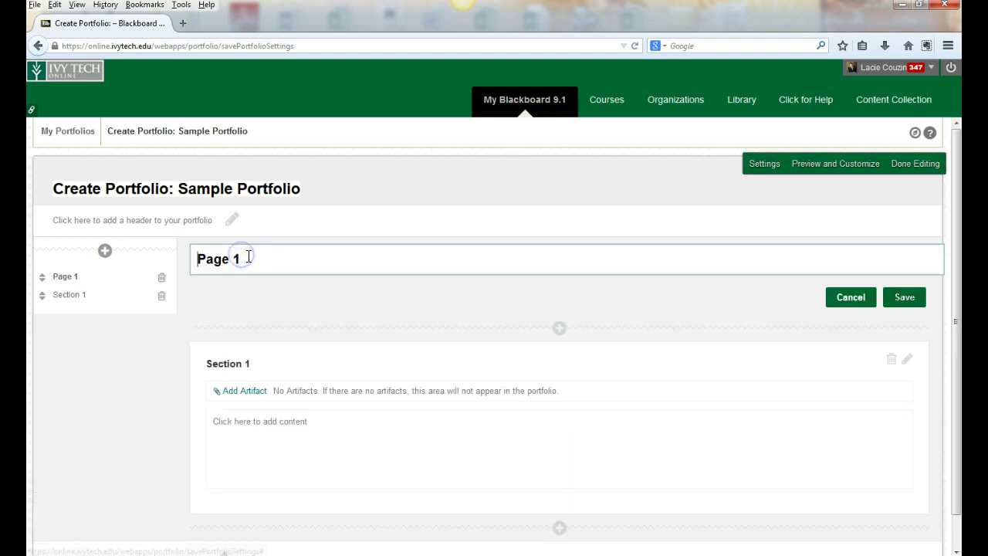
{"action": "left_click_drag", "start_coordinate": [245, 259], "coordinate": [186, 259]}
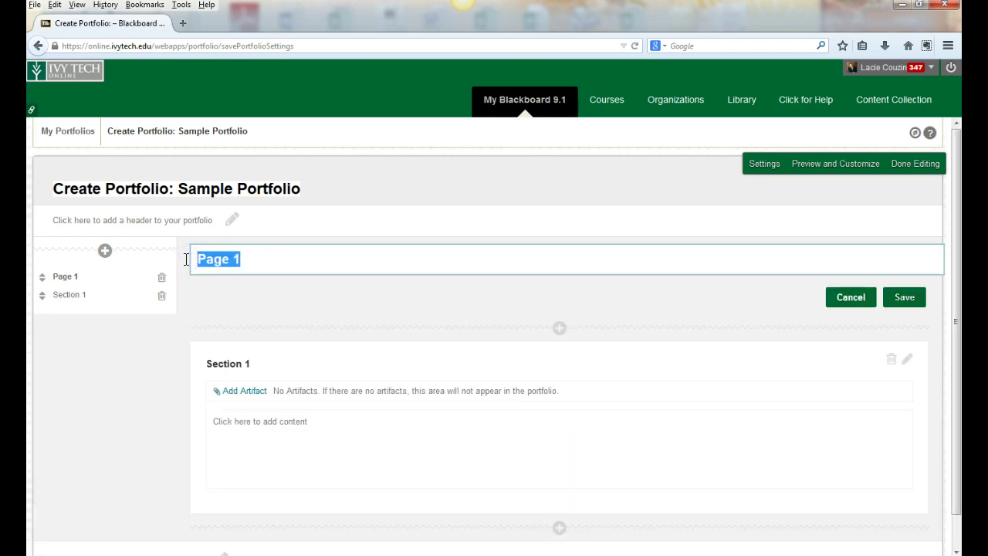
{"action": "type", "text": "Title Page"}
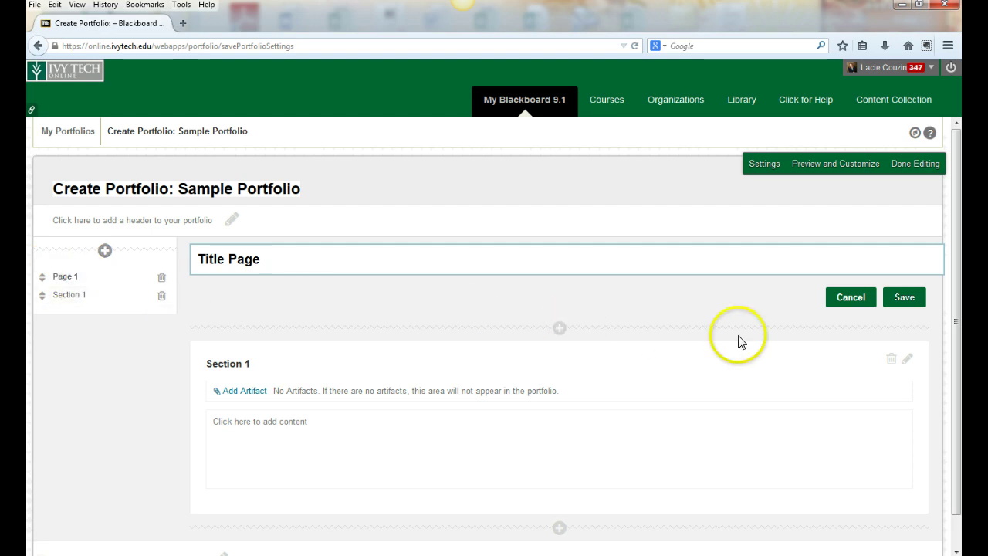
{"action": "left_click", "coordinate": [895, 307]}
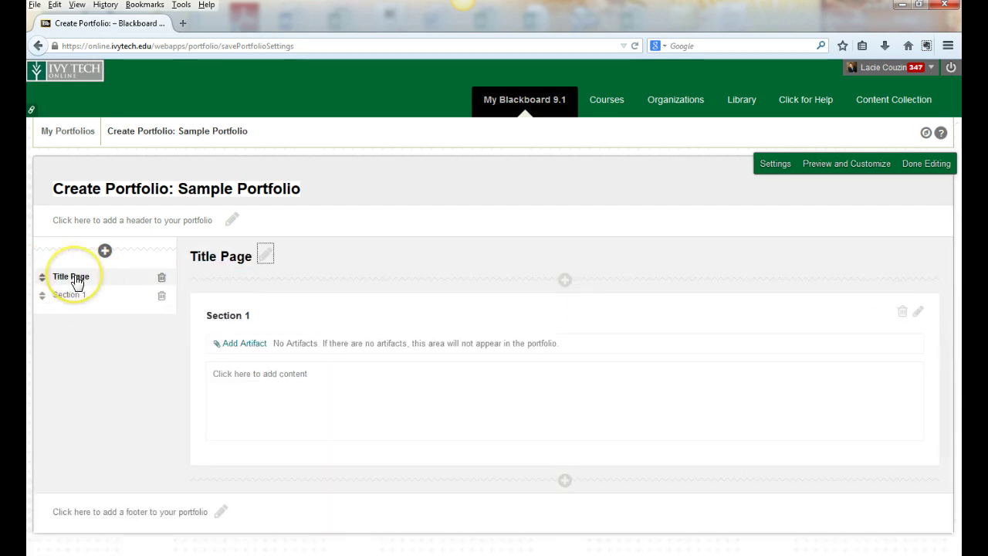
Title the page's first section "Welcome" and enter the content text "Welcome to my homepage."
{"action": "left_click", "coordinate": [279, 314]}
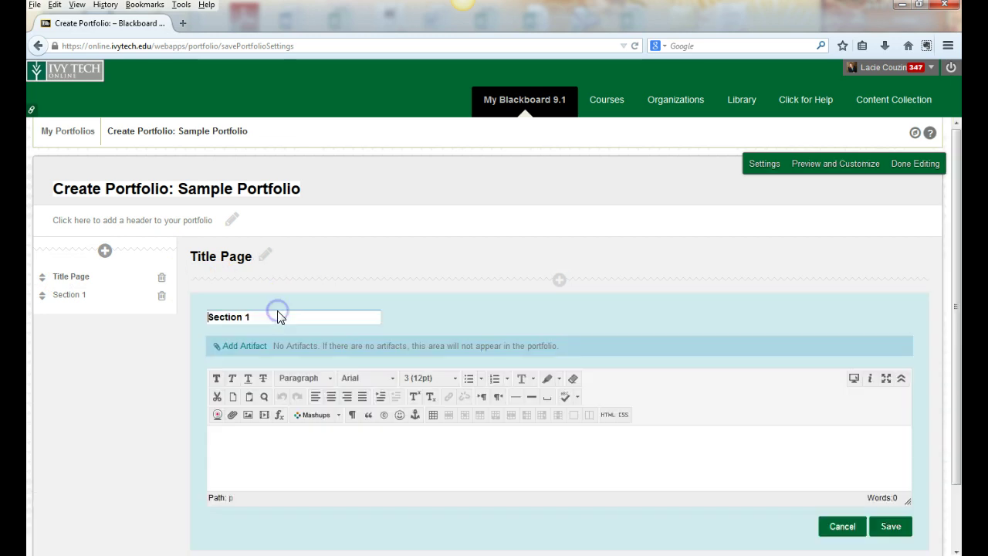
{"action": "left_click_drag", "start_coordinate": [267, 318], "coordinate": [190, 316]}
{"action": "type", "text": "Welcome"}
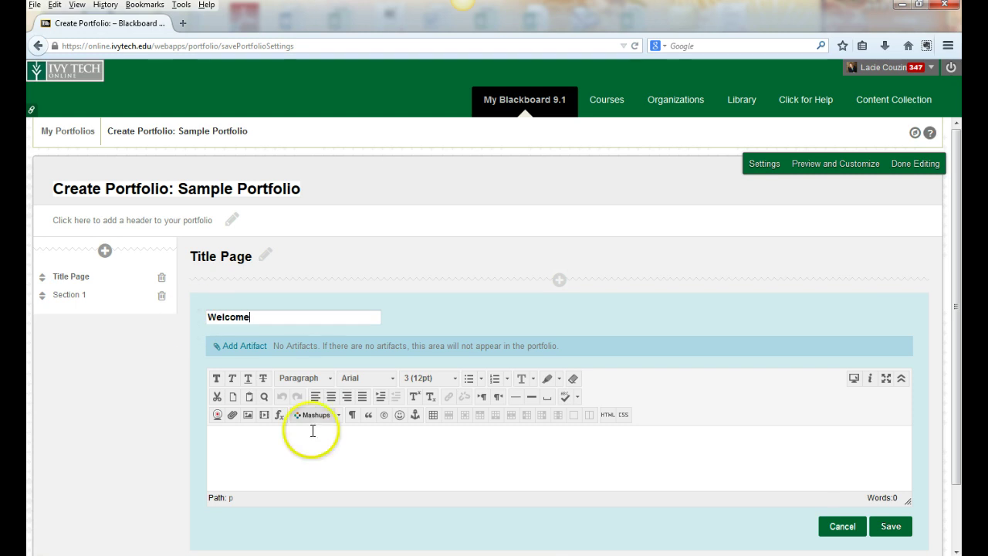
{"action": "left_click", "coordinate": [271, 454]}
{"action": "type", "text": "W"}
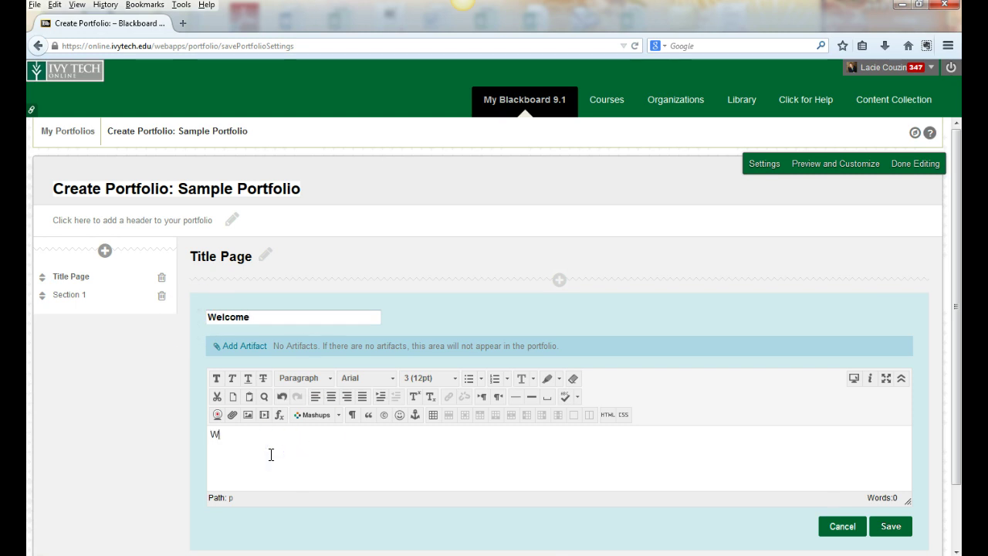
{"action": "type", "text": "elcome to my homepage."}
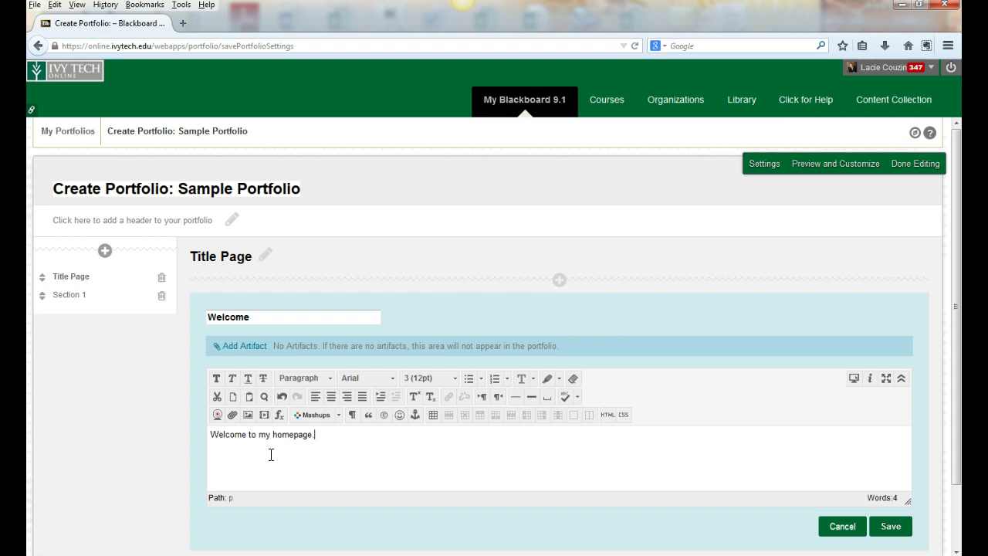
Start inserting an image below the welcome text, using the bitmap "T4 Tuesday Teaching with Technology Tip 02-03-2015" from the computer
{"action": "left_click", "coordinate": [248, 415]}
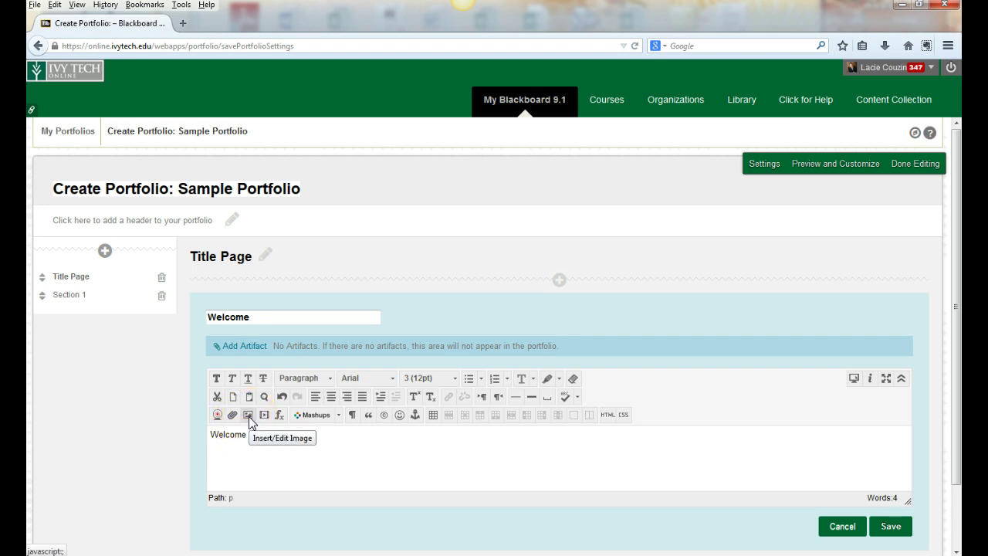
{"action": "left_click", "coordinate": [249, 416]}
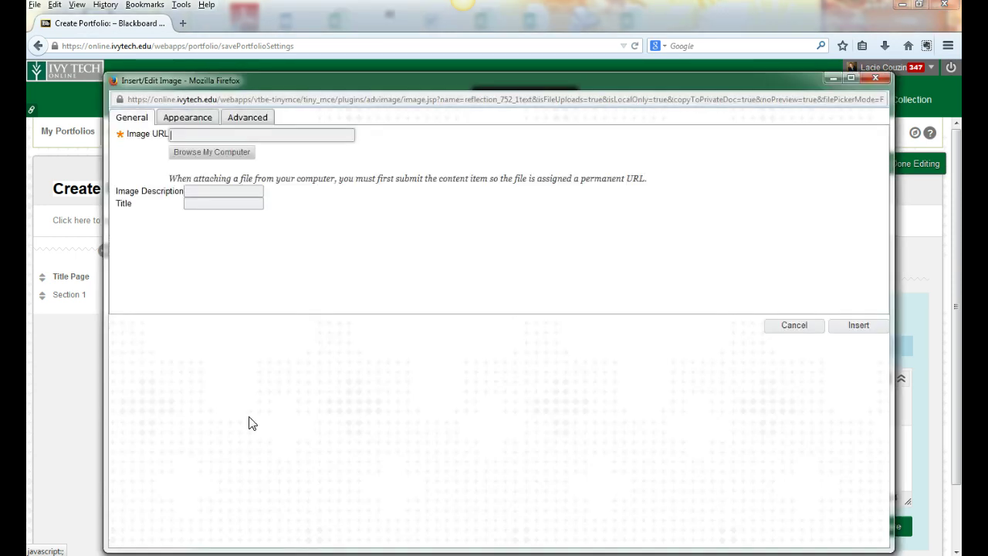
{"action": "left_click", "coordinate": [180, 148]}
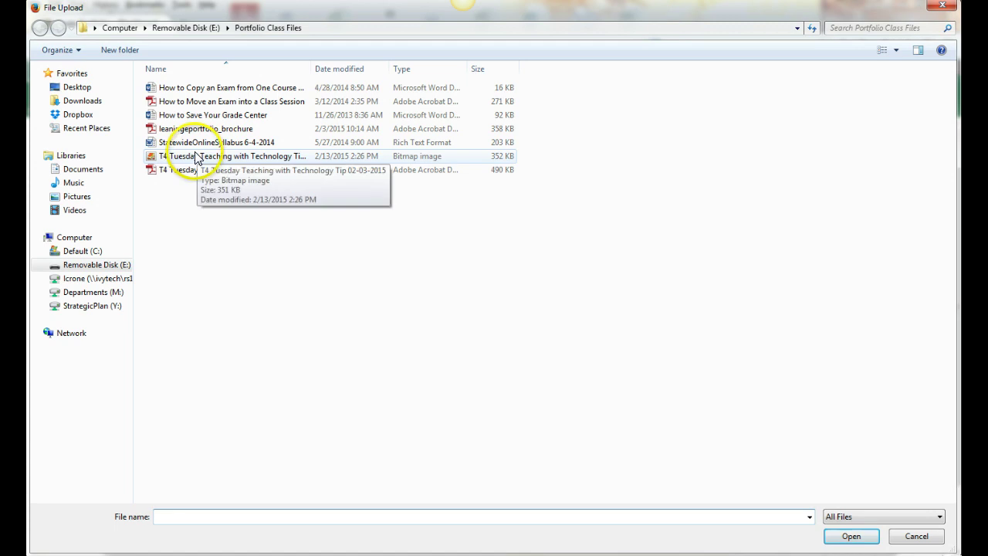
{"action": "left_click", "coordinate": [187, 159]}
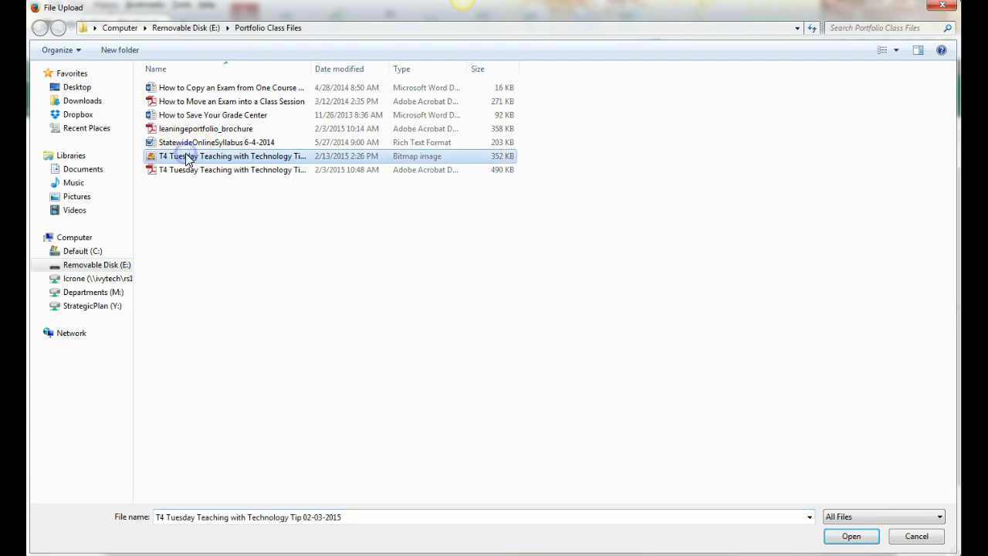
{"action": "left_click", "coordinate": [853, 534]}
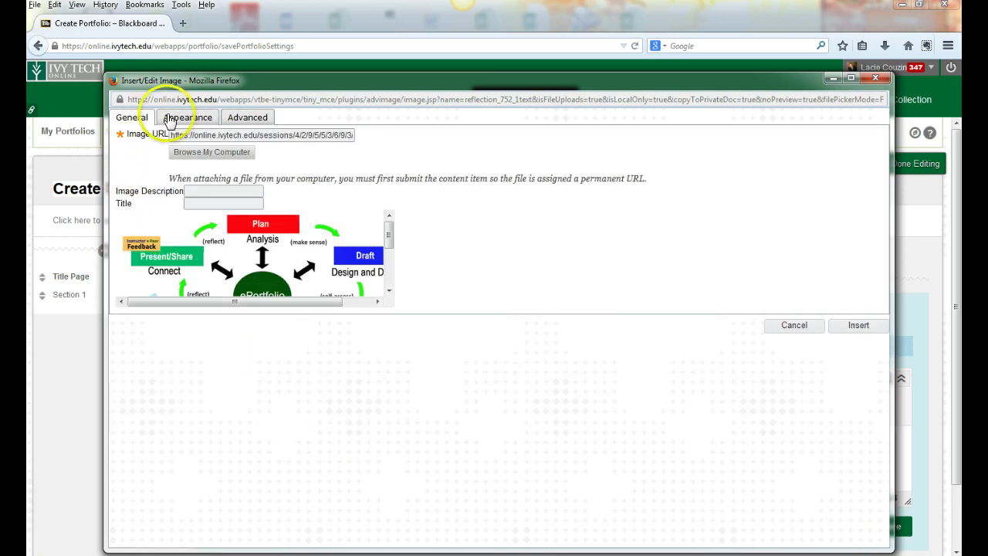
Set the image width to 250 px with constrained proportions and insert it without an image description
{"action": "left_click", "coordinate": [170, 119]}
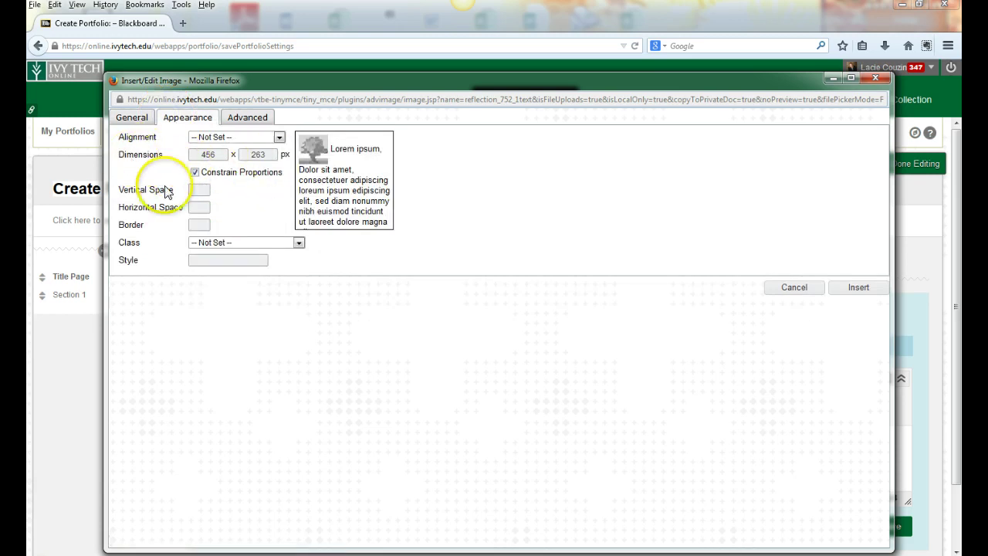
{"action": "left_click", "coordinate": [219, 154]}
{"action": "left_click_drag", "start_coordinate": [220, 155], "coordinate": [197, 154]}
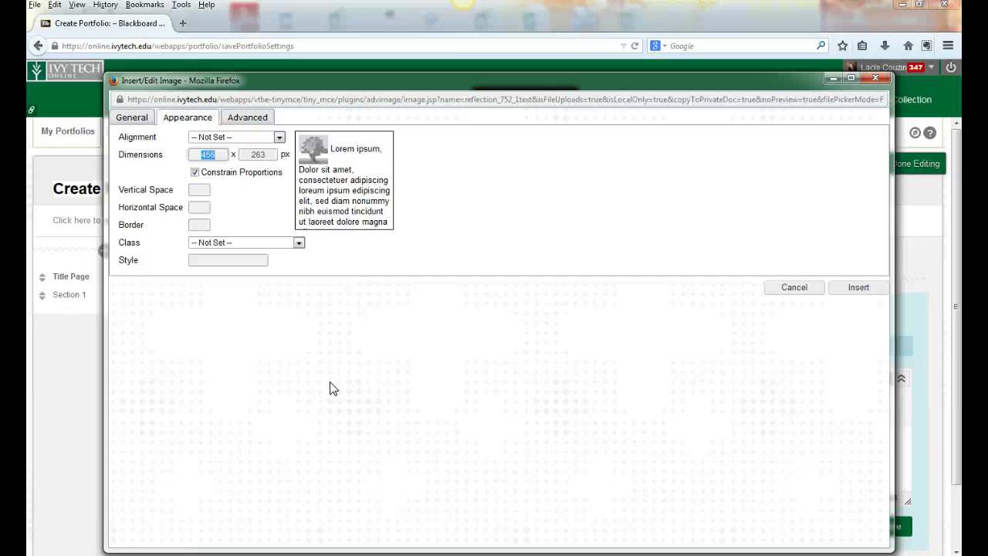
{"action": "type", "text": "250"}
{"action": "key", "text": "Tab"}
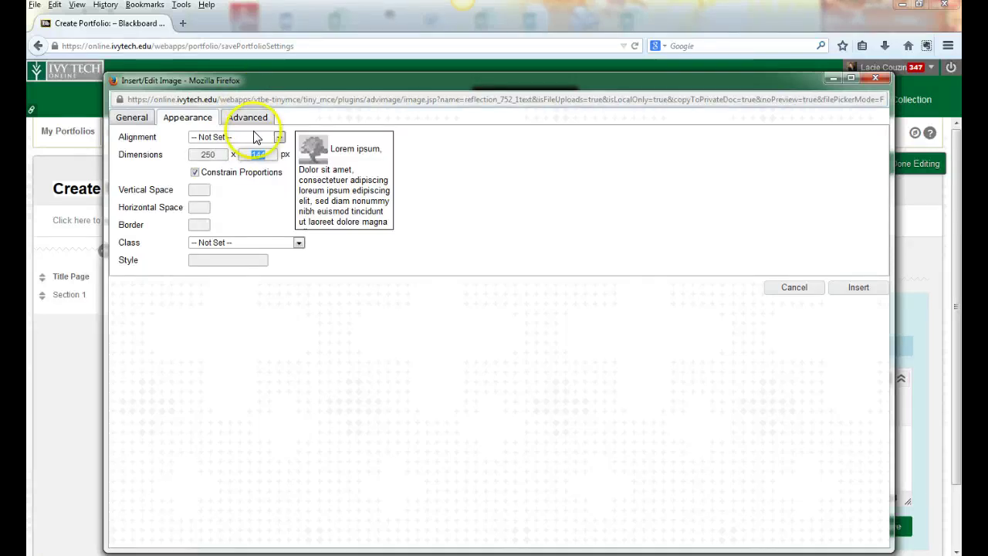
{"action": "left_click", "coordinate": [856, 289]}
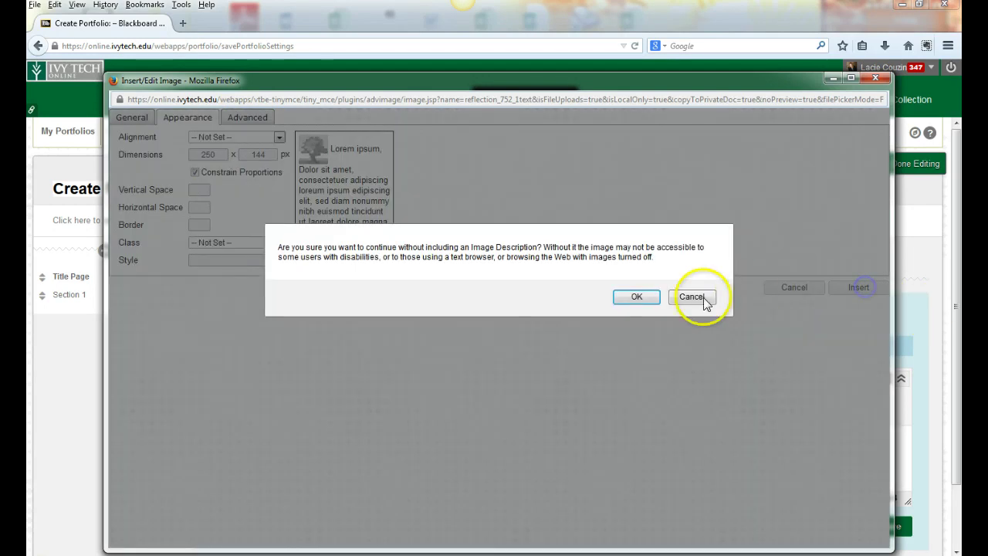
{"action": "left_click", "coordinate": [623, 299]}
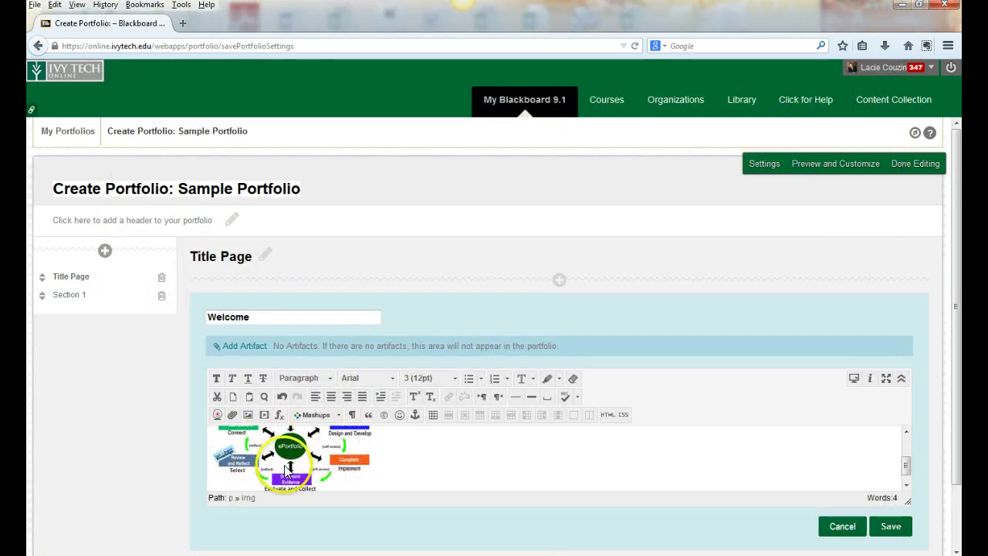
On a new line below the inserted image, start inserting the same T4 Tuesday bitmap from the computer again
{"action": "key", "text": "Return"}
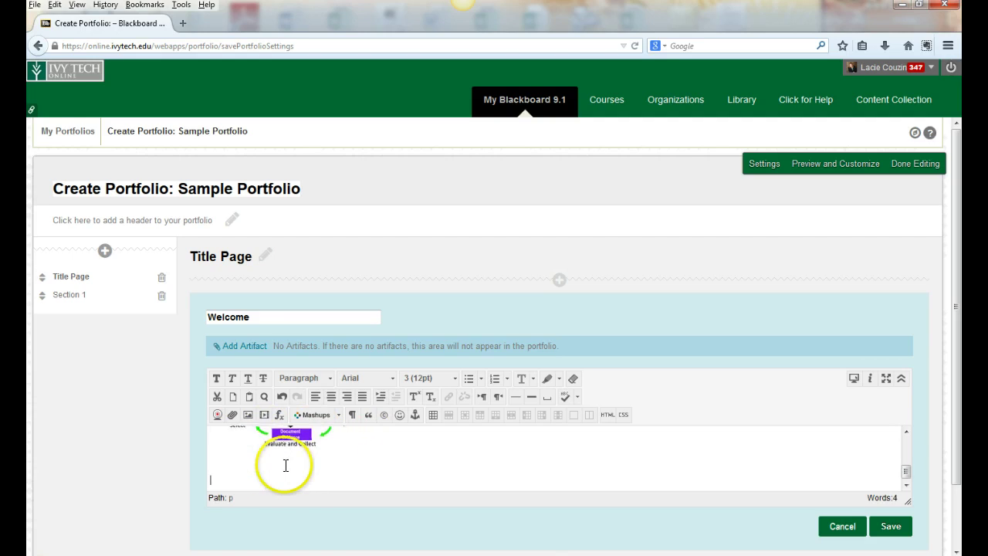
{"action": "left_click", "coordinate": [245, 416]}
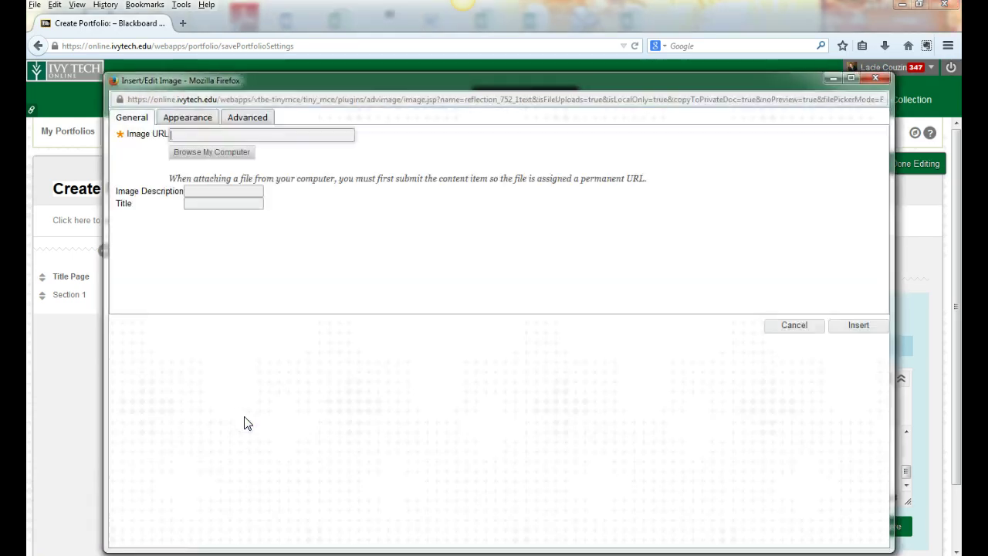
{"action": "left_click", "coordinate": [222, 151]}
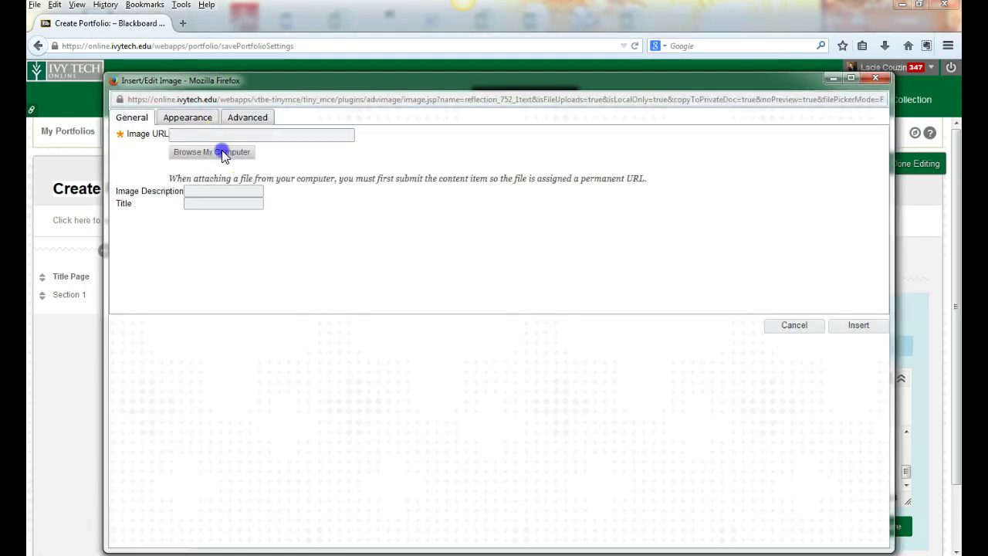
{"action": "left_click", "coordinate": [222, 158]}
{"action": "left_click", "coordinate": [864, 536]}
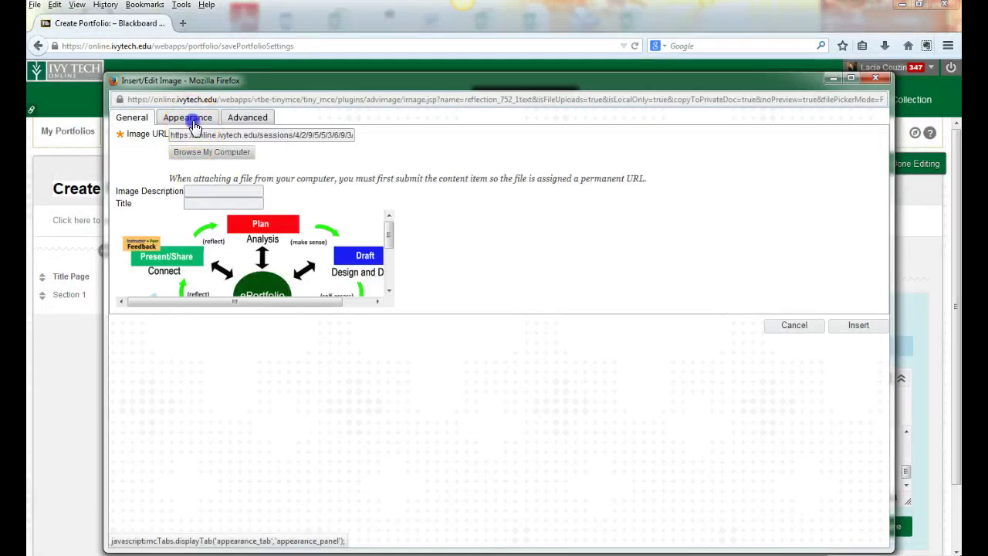
Set the second image's width to 600 px with constrained proportions and insert it without an image description
{"action": "left_click", "coordinate": [191, 120]}
{"action": "left_click_drag", "start_coordinate": [216, 158], "coordinate": [189, 155]}
{"action": "type", "text": "600"}
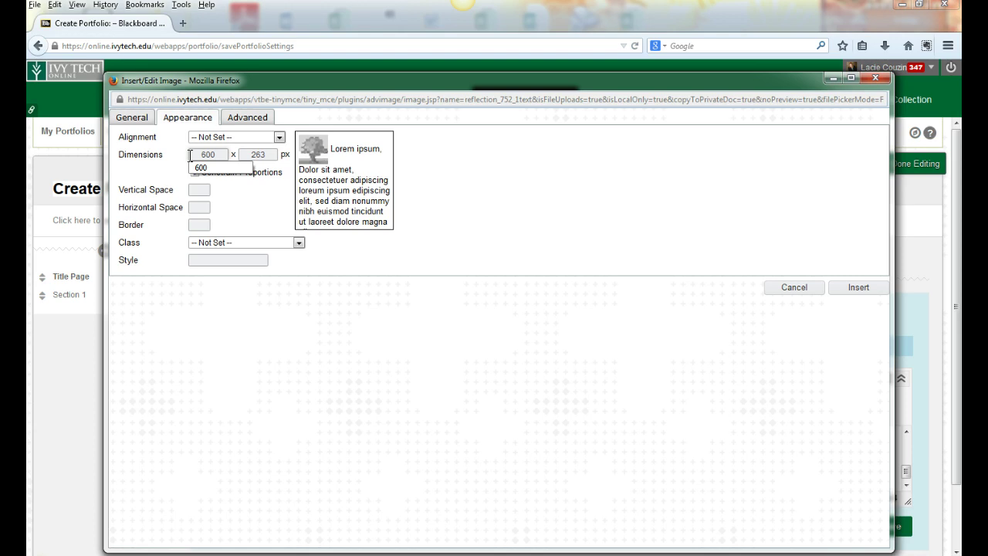
{"action": "key", "text": "Tab"}
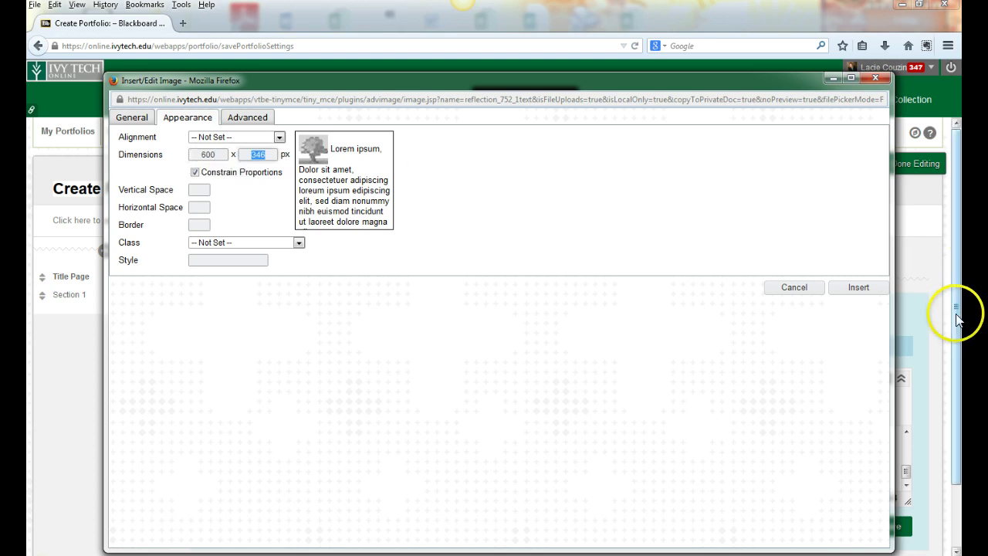
{"action": "left_click", "coordinate": [857, 289]}
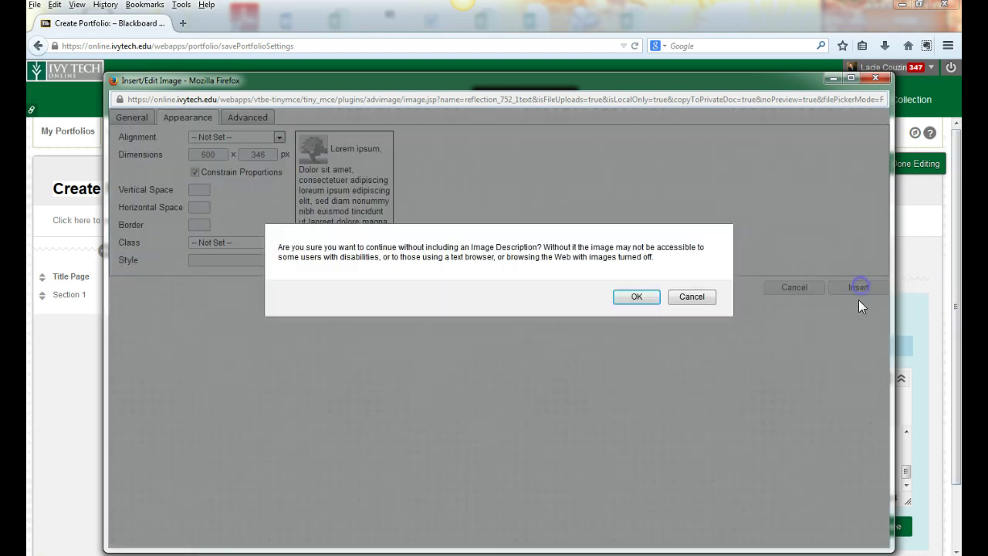
{"action": "left_click", "coordinate": [636, 297]}
Enlarge the section's content editor downward to compare the two inserted image sizes
{"action": "left_click_drag", "start_coordinate": [955, 302], "coordinate": [940, 395]}
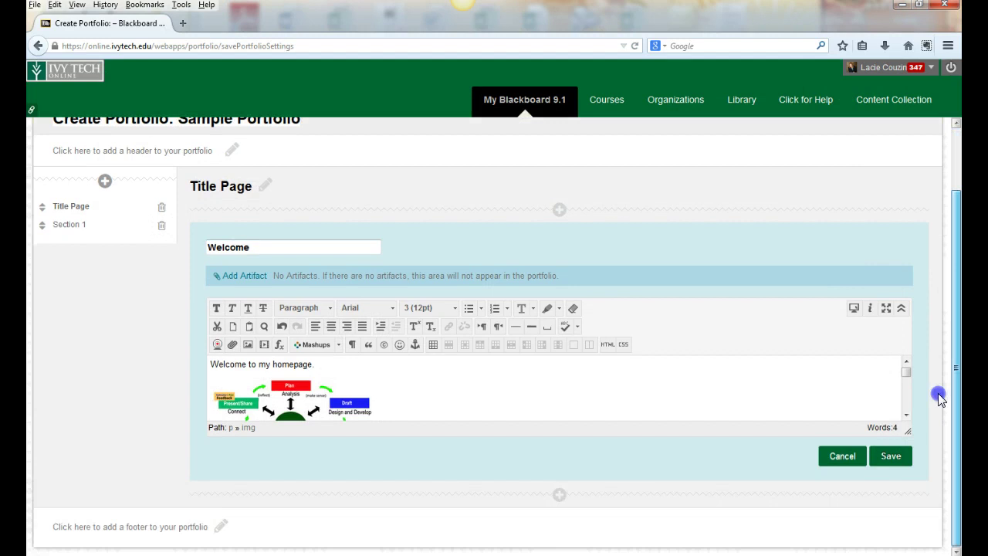
{"action": "left_click_drag", "start_coordinate": [905, 427], "coordinate": [923, 545]}
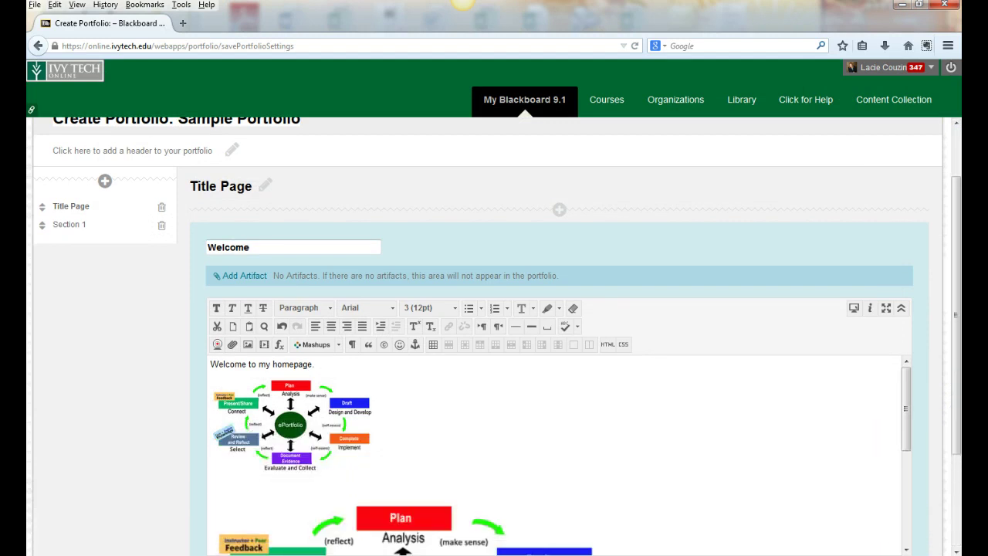
{"action": "left_click_drag", "start_coordinate": [904, 404], "coordinate": [910, 354]}
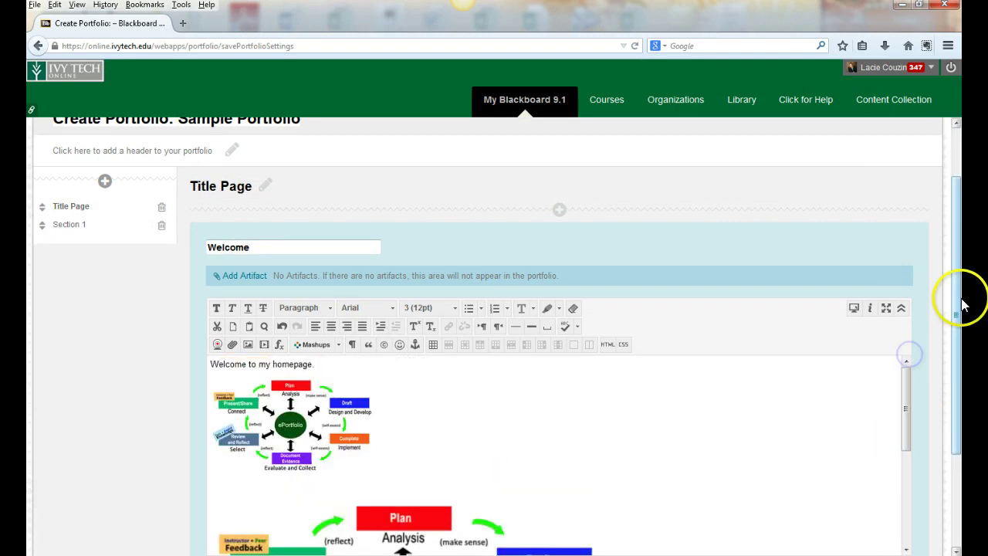
Save the Welcome section with its homepage text and two images
{"action": "left_click_drag", "start_coordinate": [952, 298], "coordinate": [960, 378]}
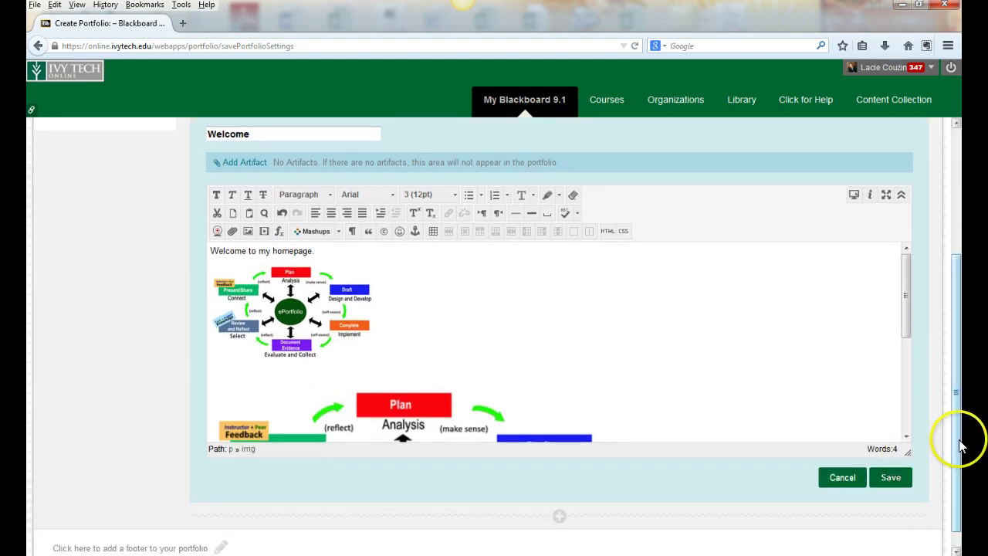
{"action": "left_click_drag", "start_coordinate": [959, 445], "coordinate": [961, 401]}
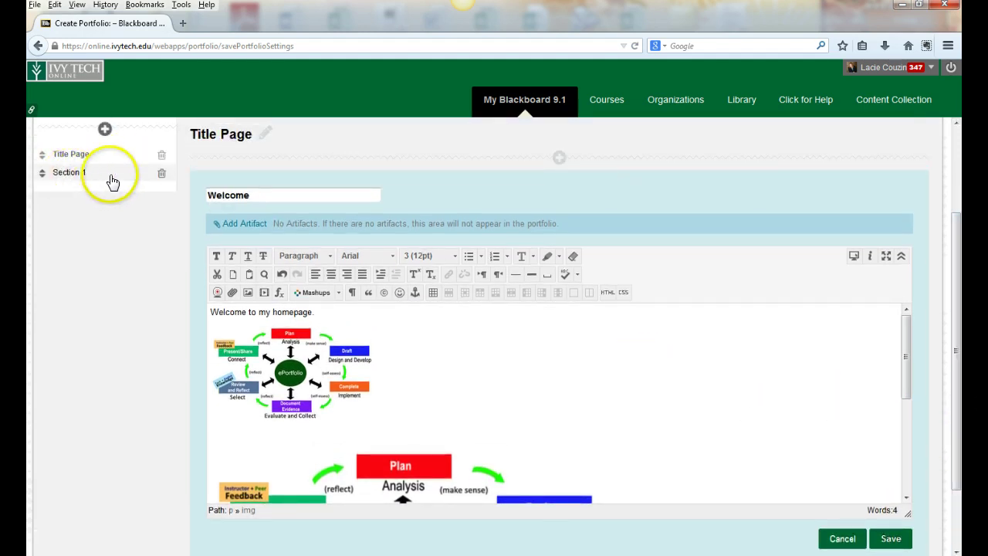
{"action": "scroll", "coordinate": [694, 378], "scroll_direction": "down", "scroll_amount": 2}
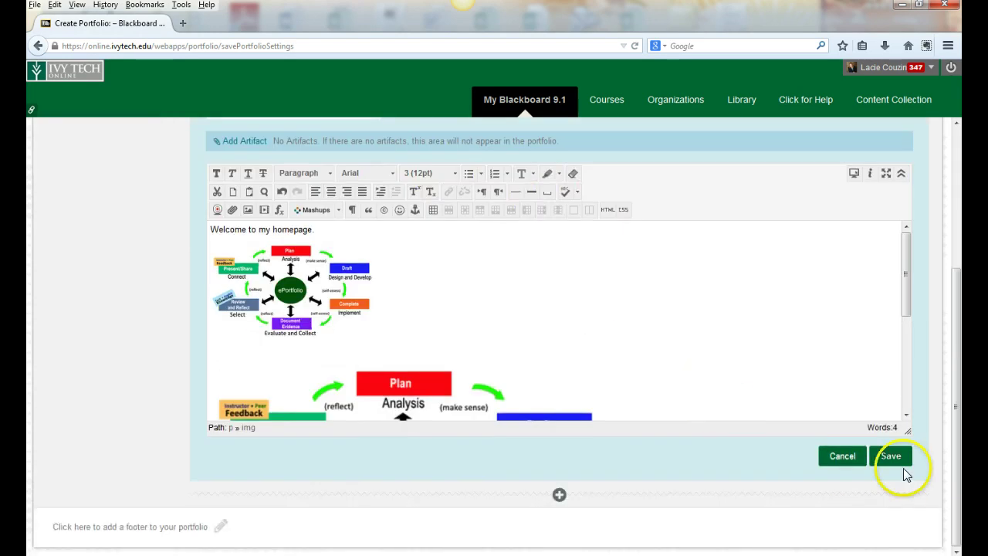
{"action": "left_click", "coordinate": [890, 459]}
Finish editing the Sample Portfolio and locate it in the My Portfolios list
{"action": "scroll", "coordinate": [254, 355], "scroll_direction": "up", "scroll_amount": 3}
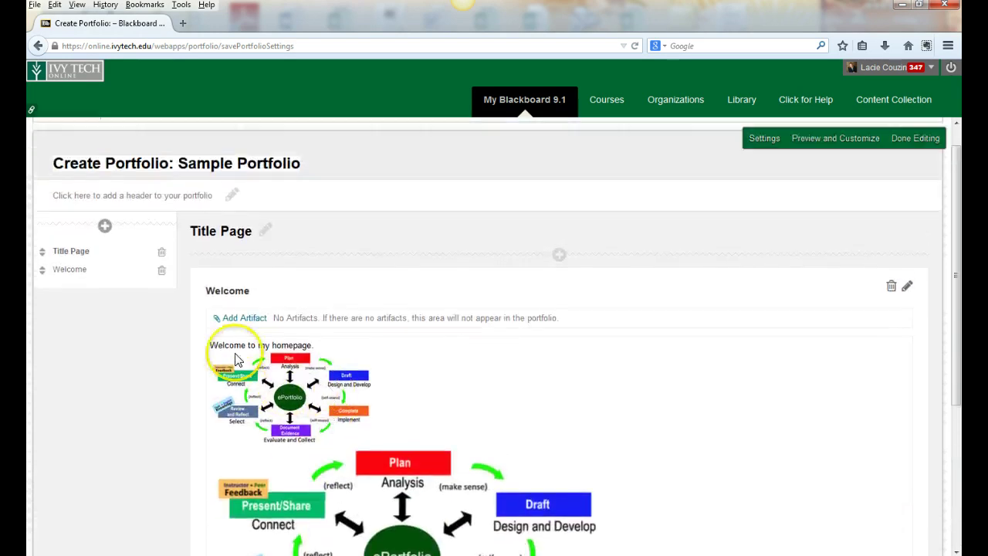
{"action": "scroll", "coordinate": [237, 359], "scroll_direction": "up", "scroll_amount": 1}
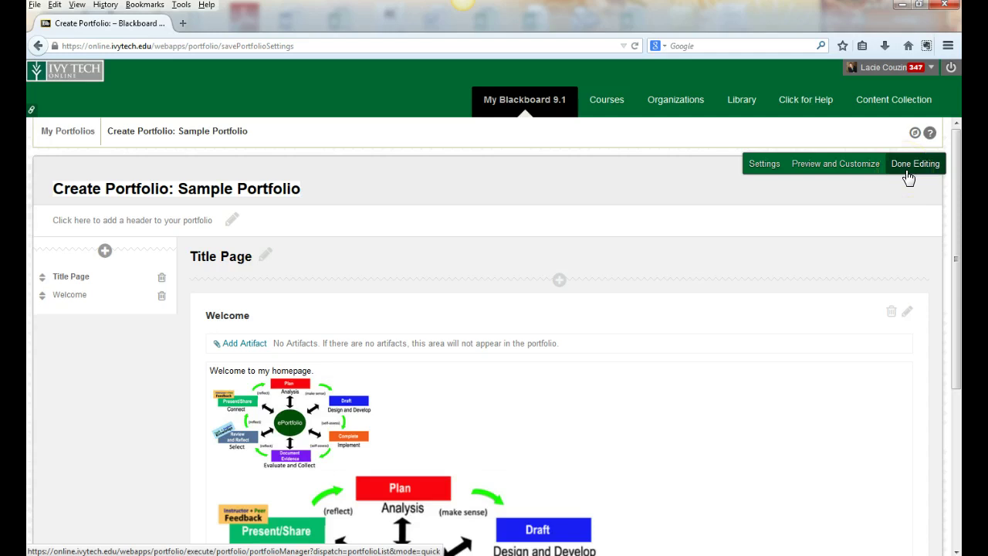
{"action": "left_click", "coordinate": [831, 171]}
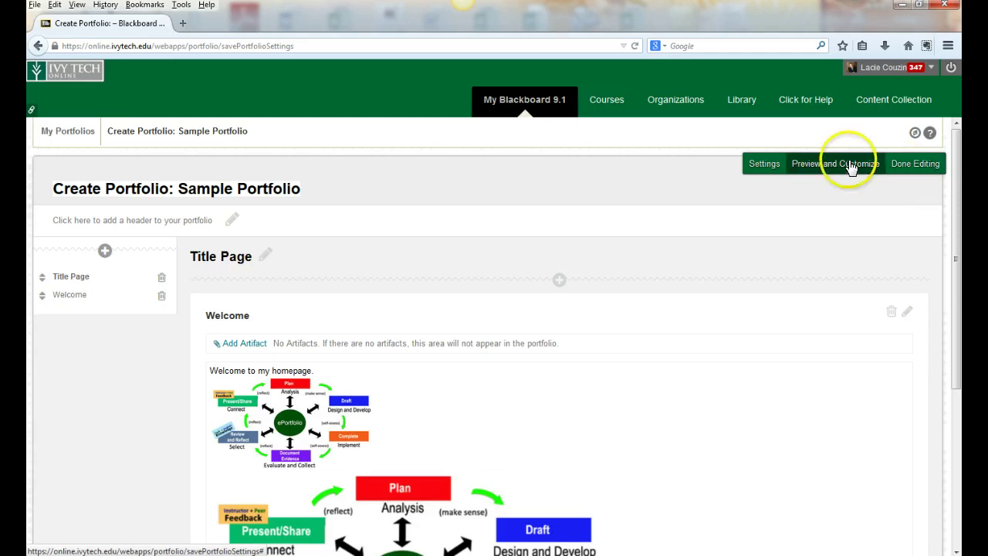
{"action": "left_click", "coordinate": [907, 169]}
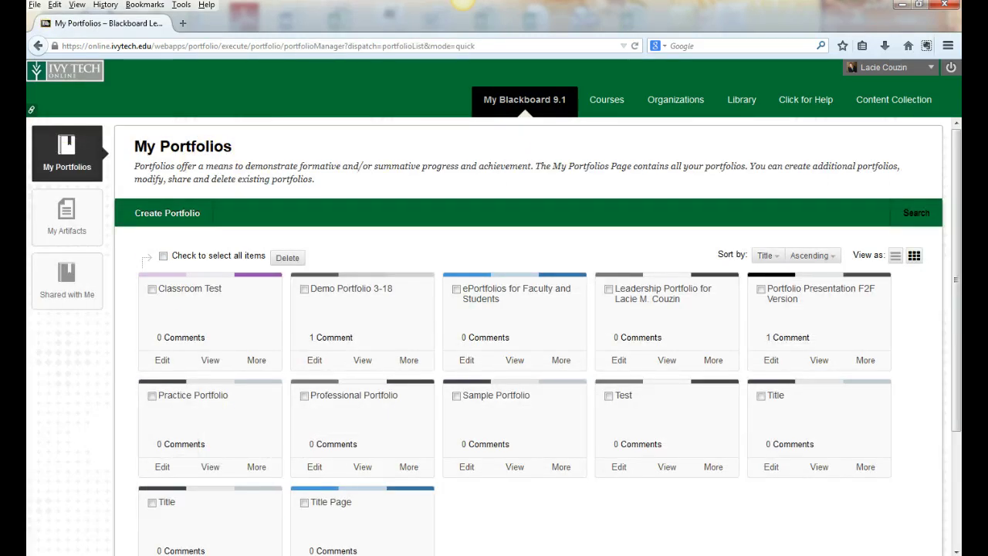
{"action": "scroll", "coordinate": [218, 393], "scroll_direction": "down", "scroll_amount": 2}
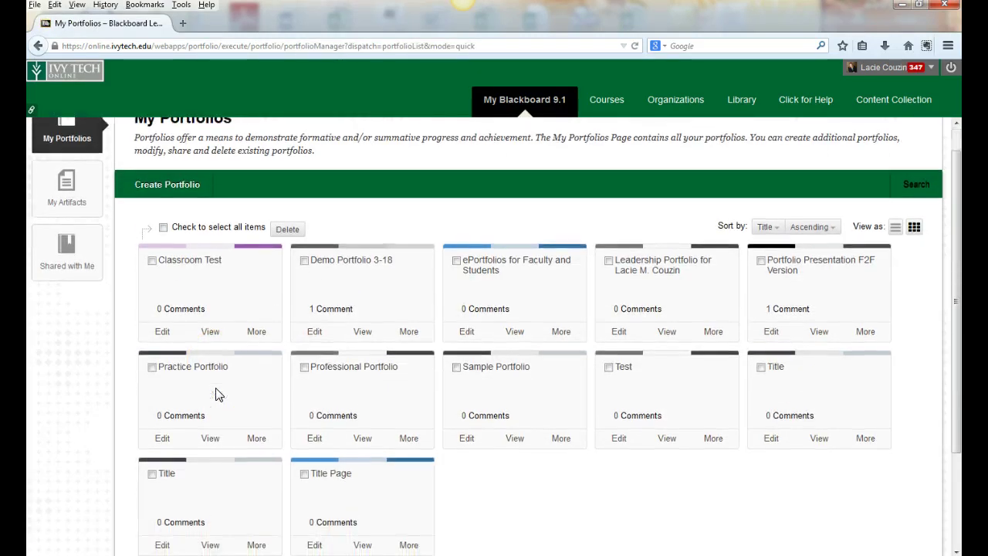
{"action": "scroll", "coordinate": [217, 392], "scroll_direction": "down", "scroll_amount": 3}
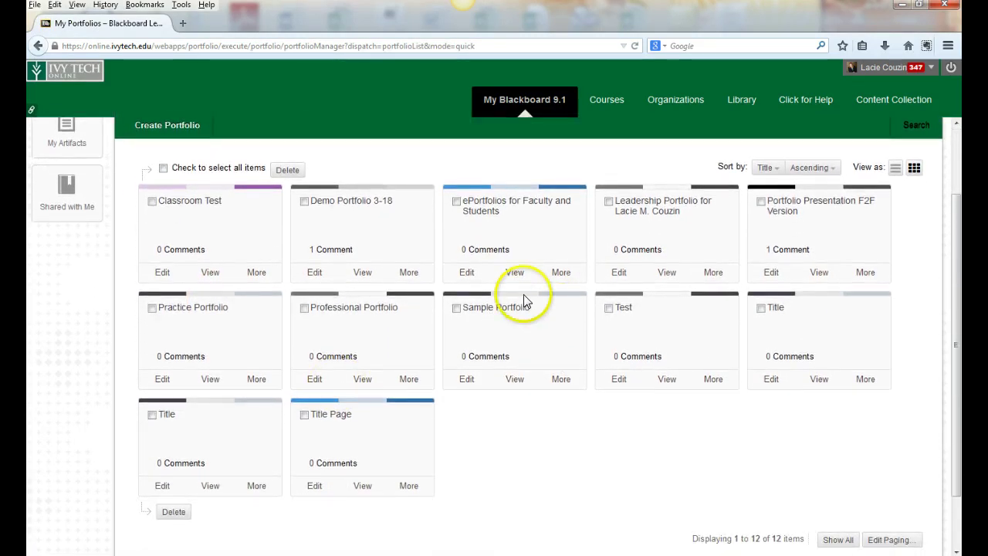